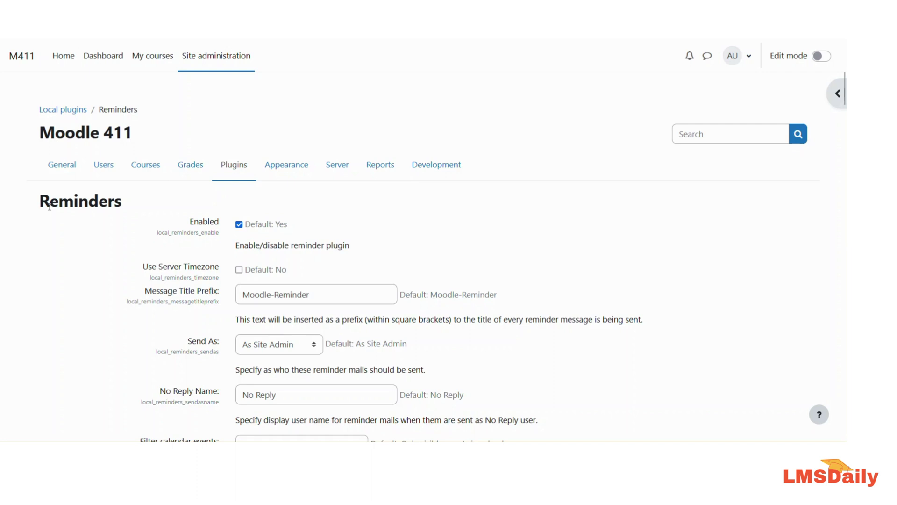
Toggle the Reminders Enabled checkbox off and back on, then view the Send As choices.
scroll(49, 208, "down", 2)
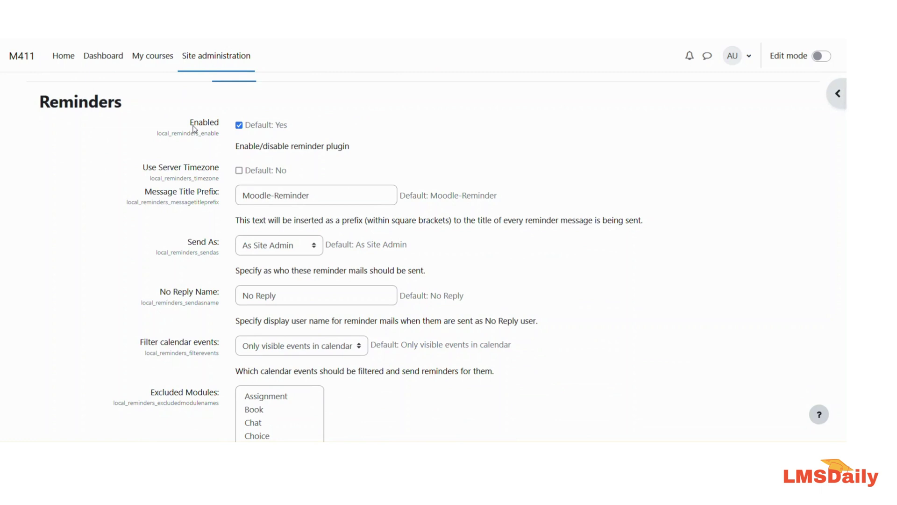
left_click(239, 126)
left_click(241, 126)
left_click(264, 252)
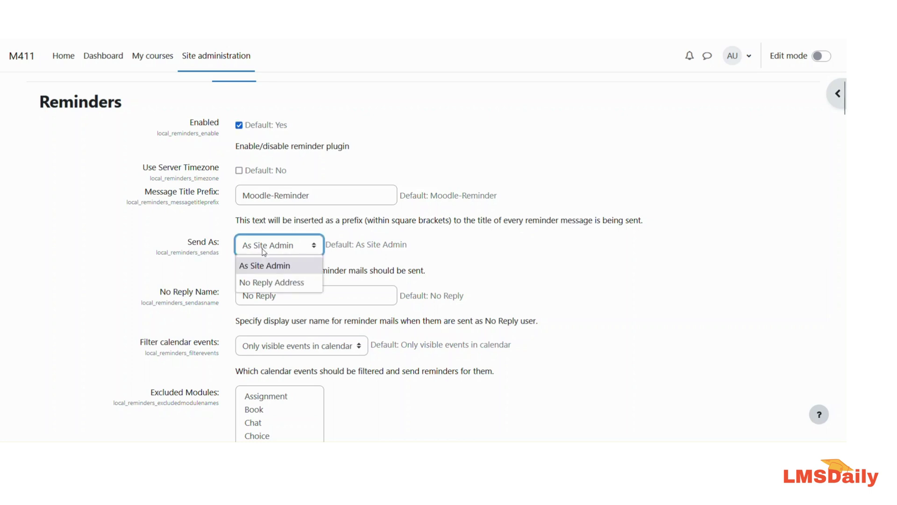
Keep Send As on As Site Admin and scroll down to Filter calendar events and Excluded Modules.
left_click(264, 252)
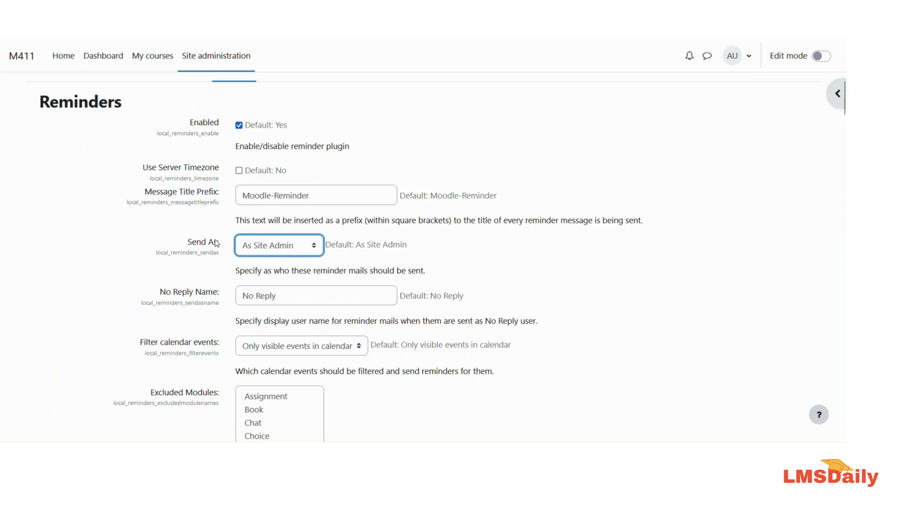
scroll(216, 243, "down", 4)
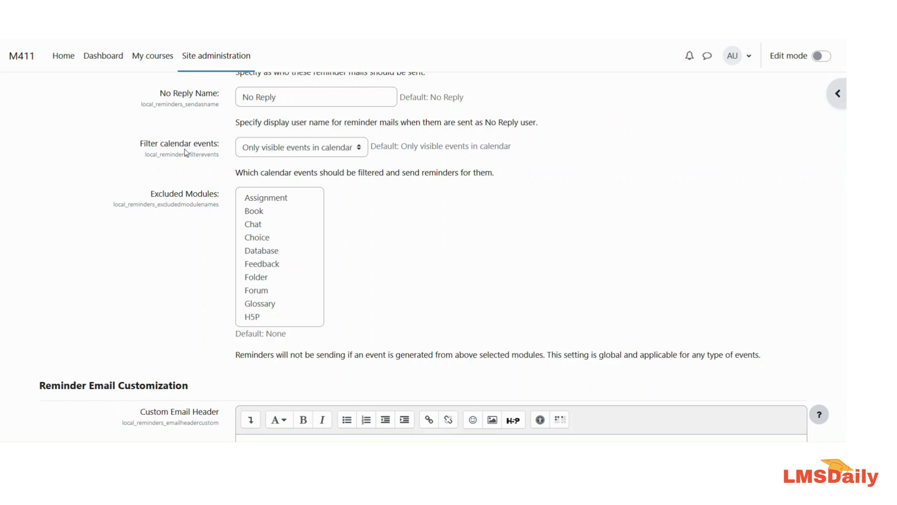
left_click(261, 154)
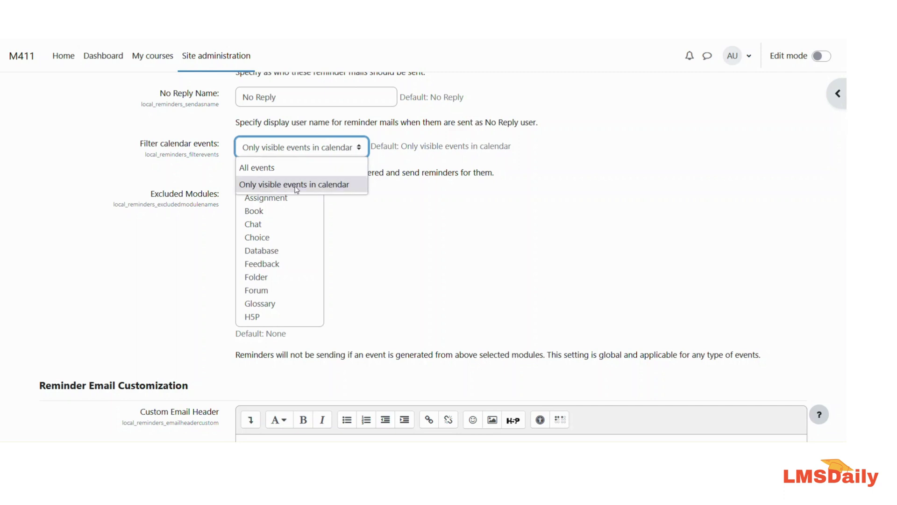
left_click(267, 187)
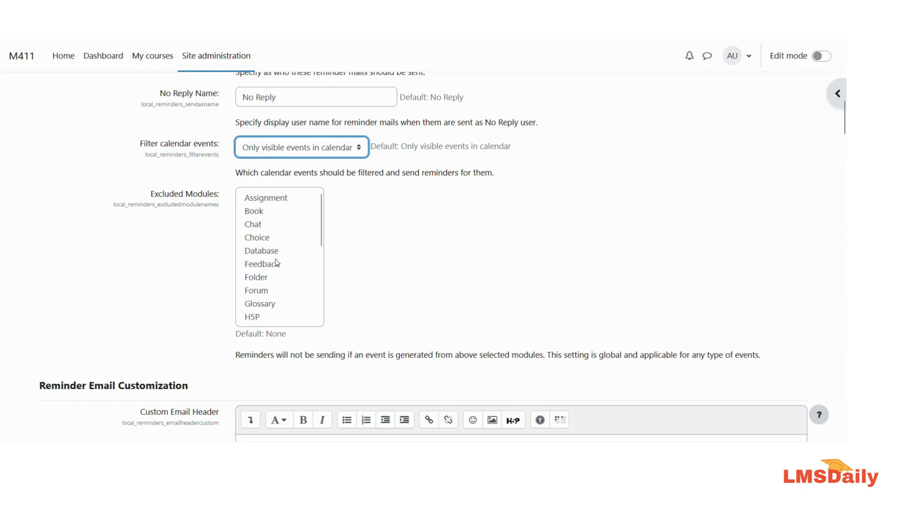
scroll(277, 261, "down", 2)
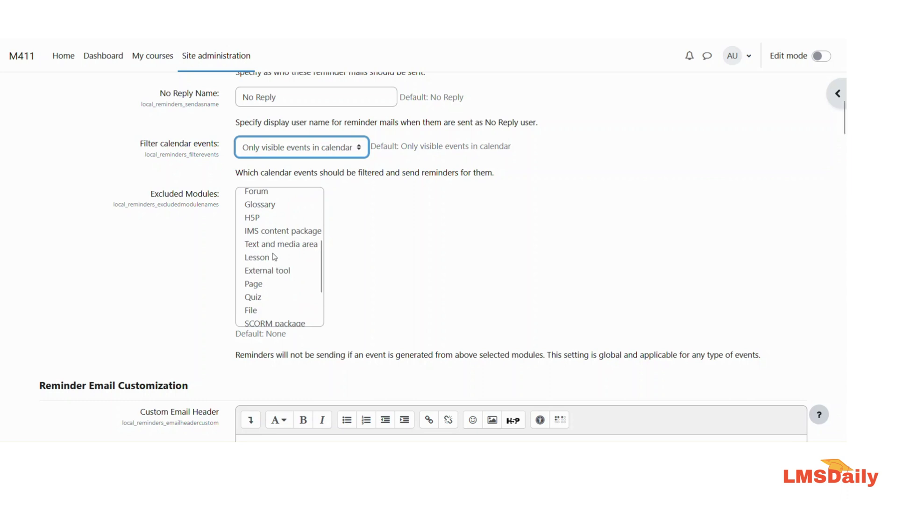
Look through the Excluded Modules list with none selected, then scroll to Reminder Email Customization.
scroll(275, 255, "up", 2)
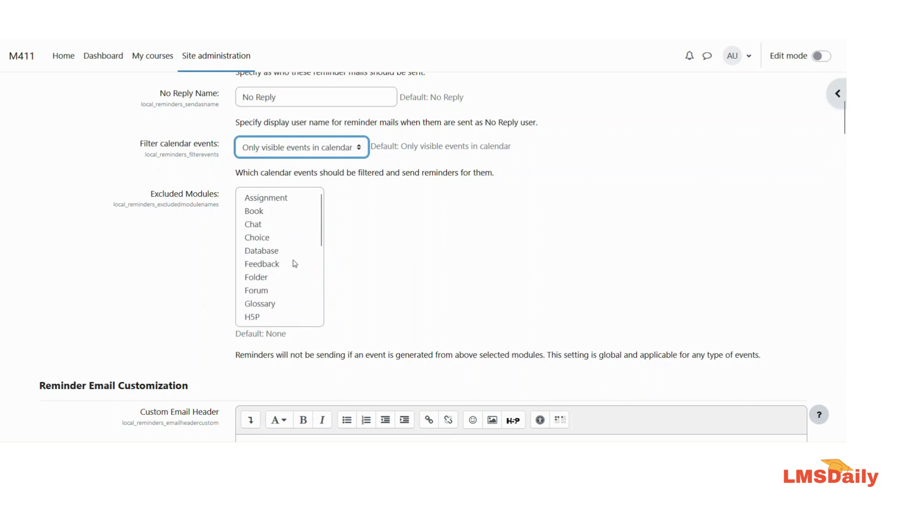
scroll(182, 318, "down", 2)
scroll(183, 319, "down", 2)
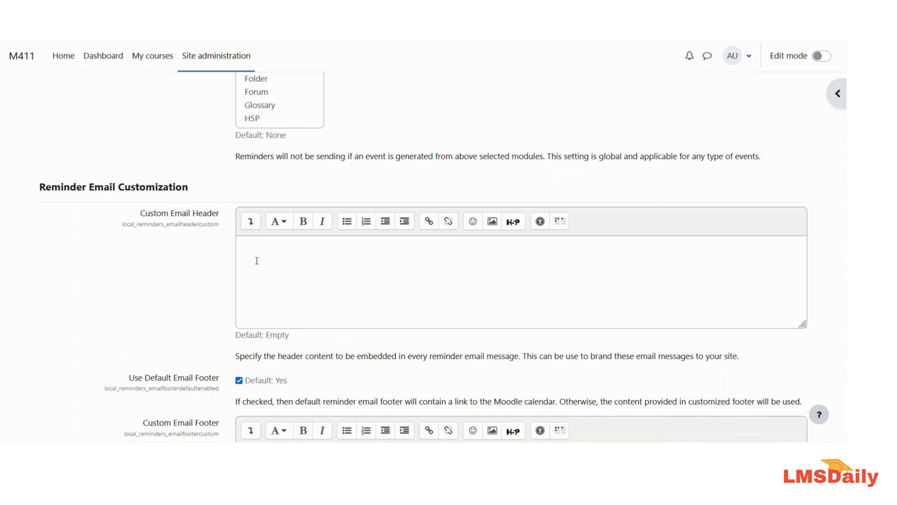
Scroll past the empty Custom Email Header and Footer fields to Calendar Events Change Reminders.
scroll(185, 258, "down", 4)
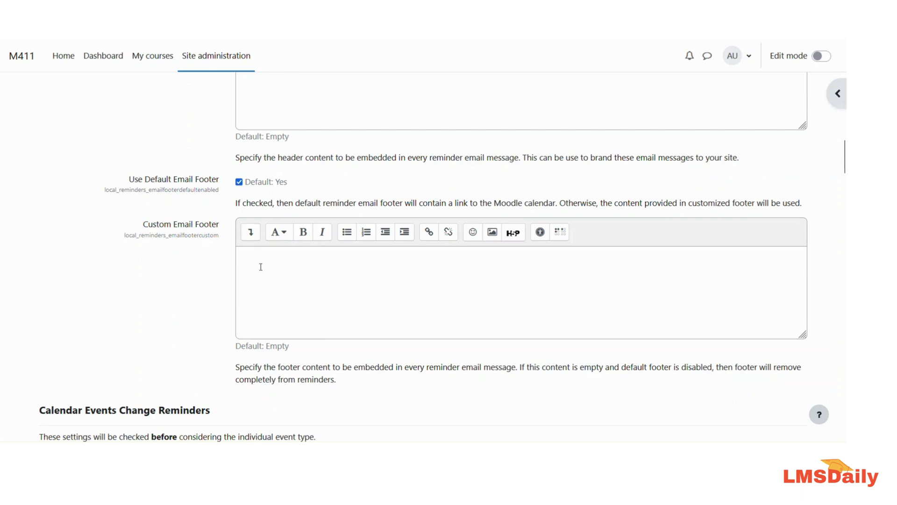
scroll(202, 268, "down", 4)
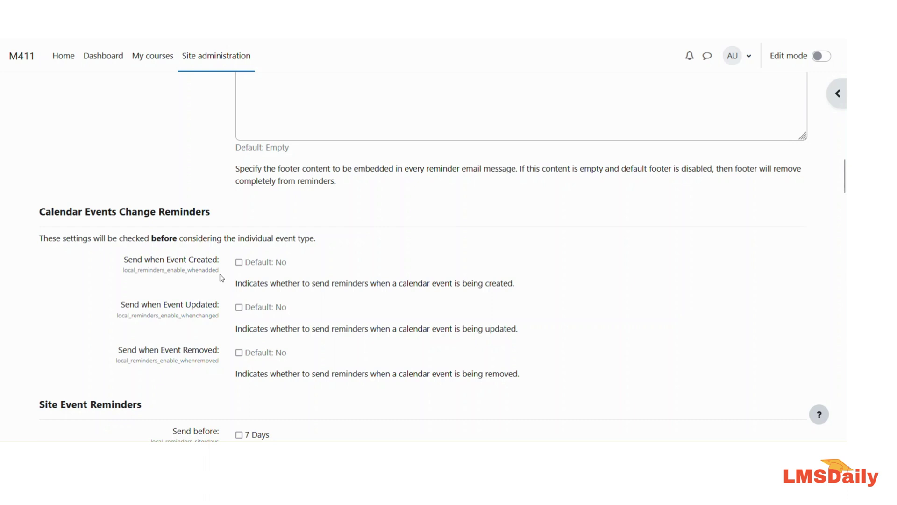
Scroll through the site, user, course, activity, group and course category reminder sections to Save changes.
scroll(221, 278, "down", 4)
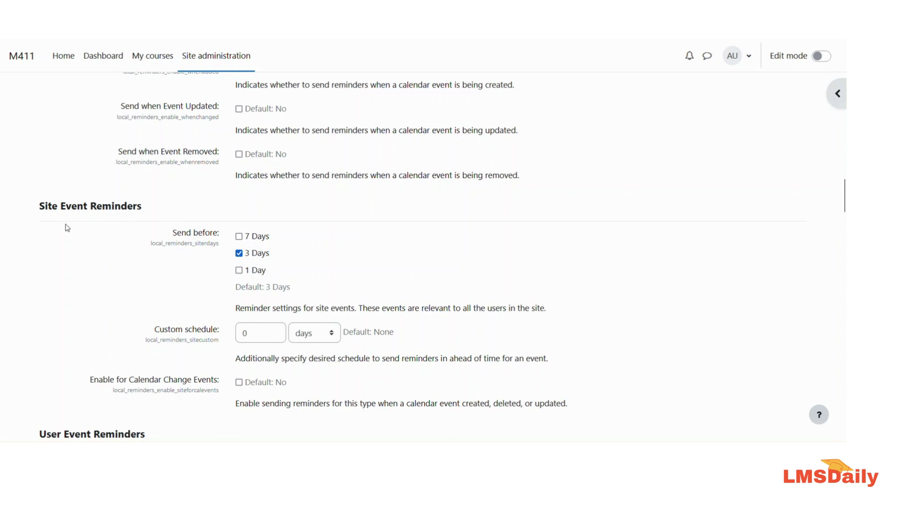
scroll(102, 223, "down", 2)
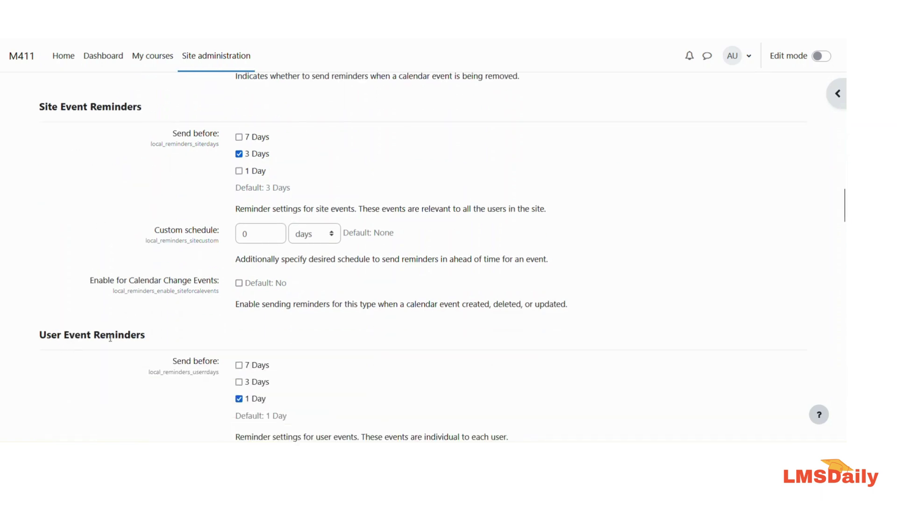
scroll(133, 308, "down", 6)
scroll(132, 308, "down", 2)
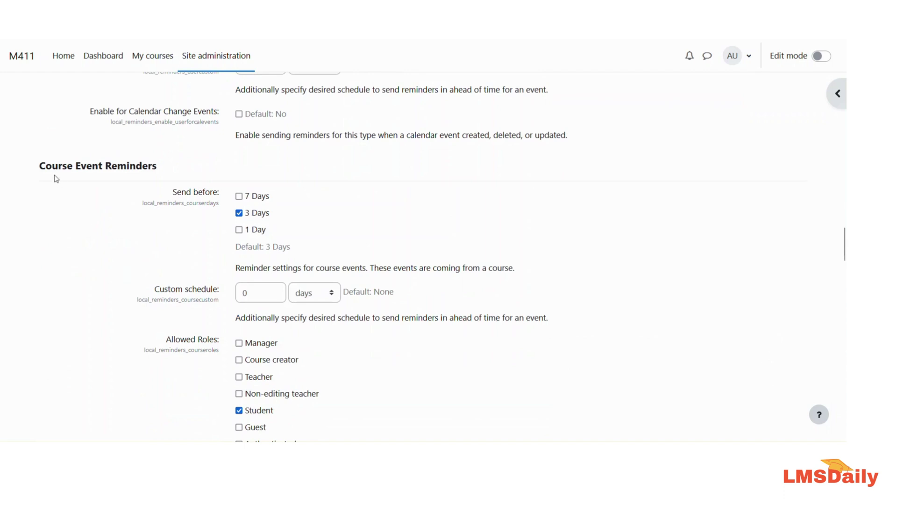
scroll(116, 290, "down", 4)
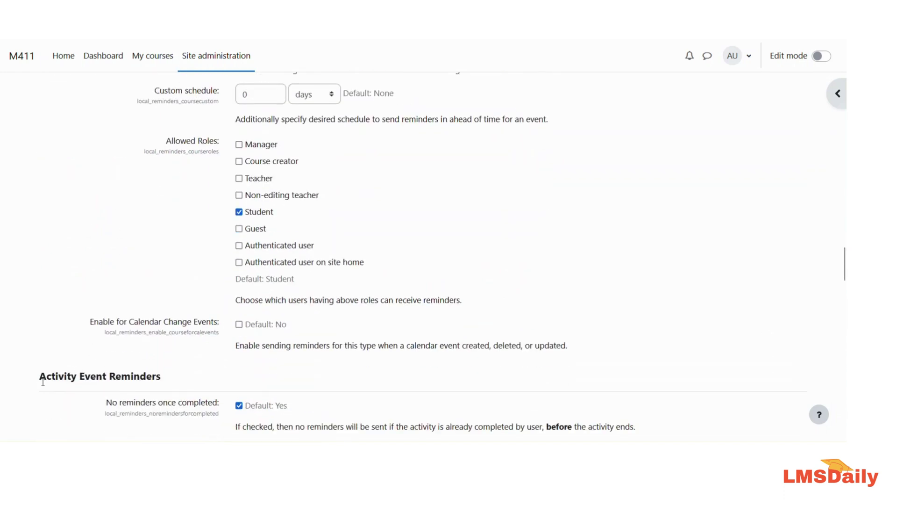
scroll(43, 382, "down", 4)
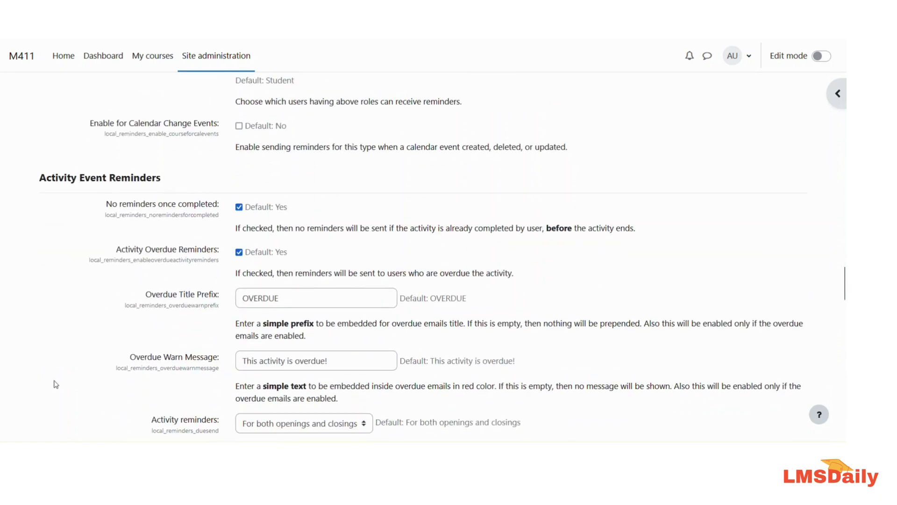
scroll(46, 385, "down", 12)
scroll(57, 384, "down", 4)
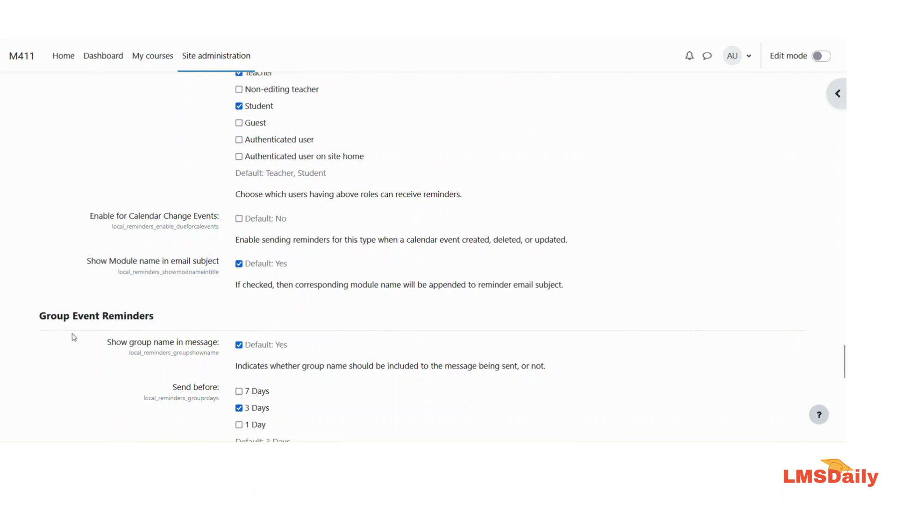
scroll(74, 335, "down", 4)
scroll(77, 335, "down", 2)
scroll(55, 297, "down", 7)
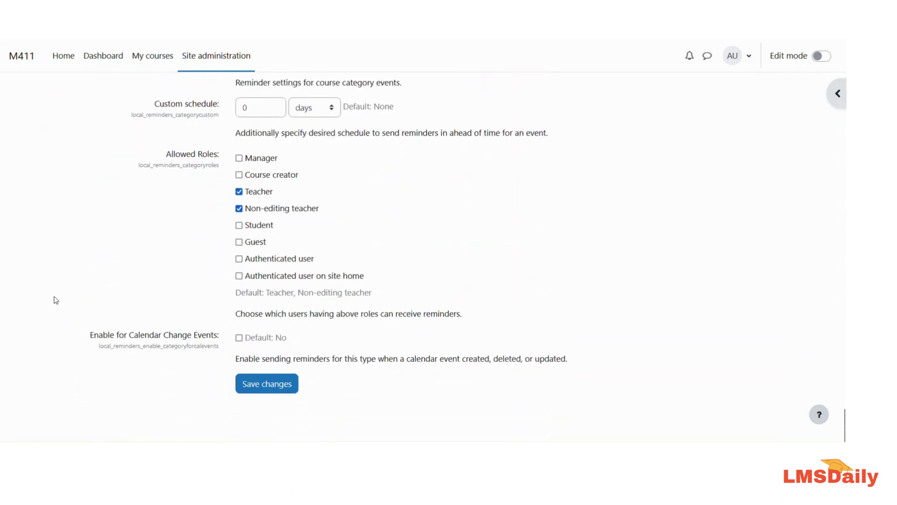
scroll(56, 300, "up", 20)
scroll(56, 299, "up", 4)
scroll(56, 299, "down", 4)
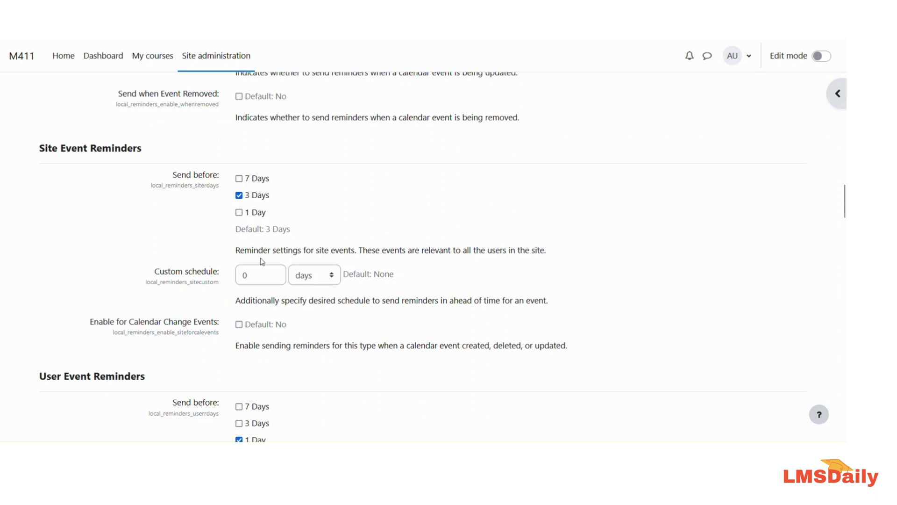
left_click(303, 280)
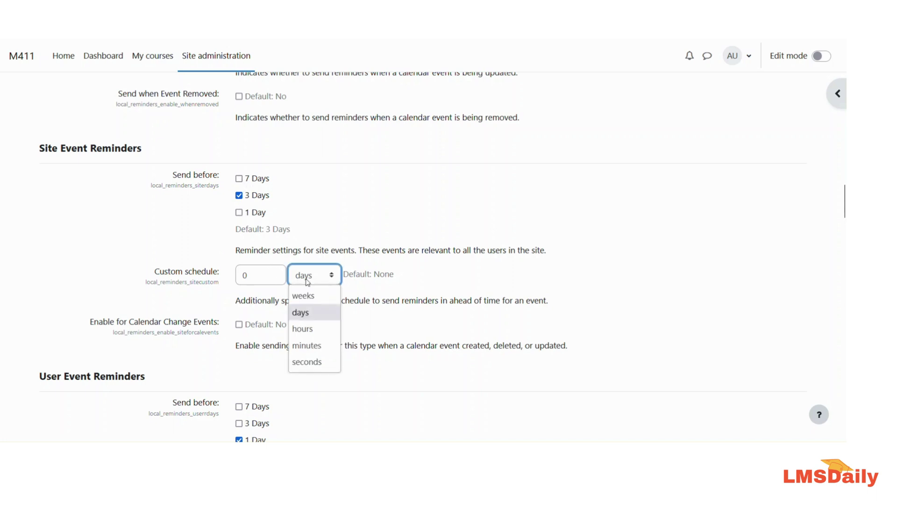
left_click(308, 281)
left_click(367, 297)
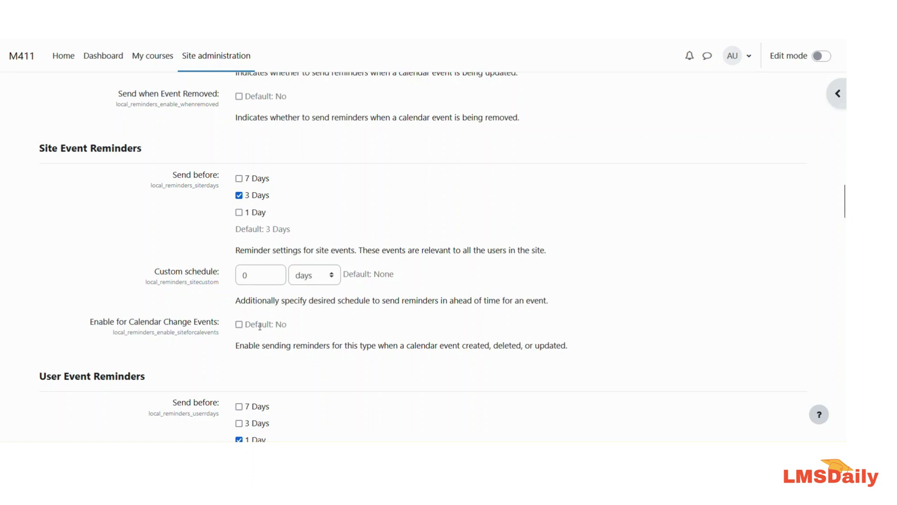
scroll(272, 346, "down", 4)
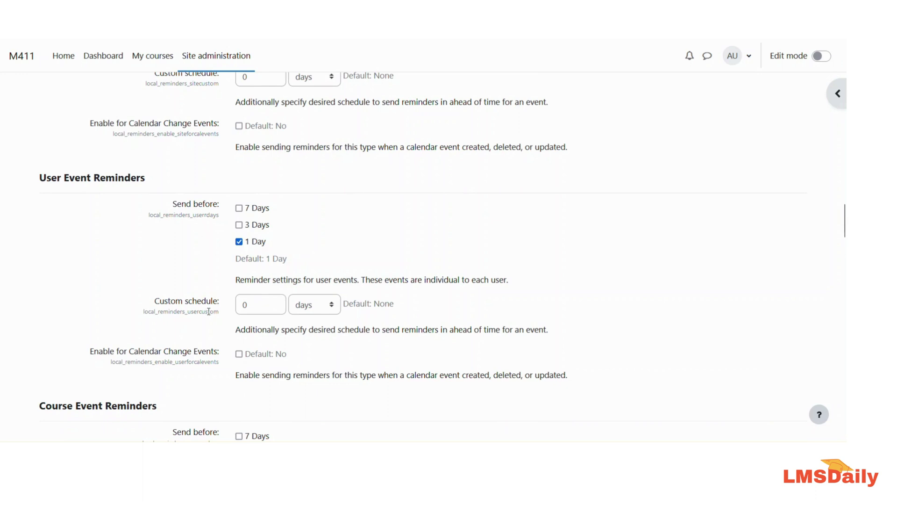
scroll(208, 310, "down", 4)
scroll(215, 315, "down", 2)
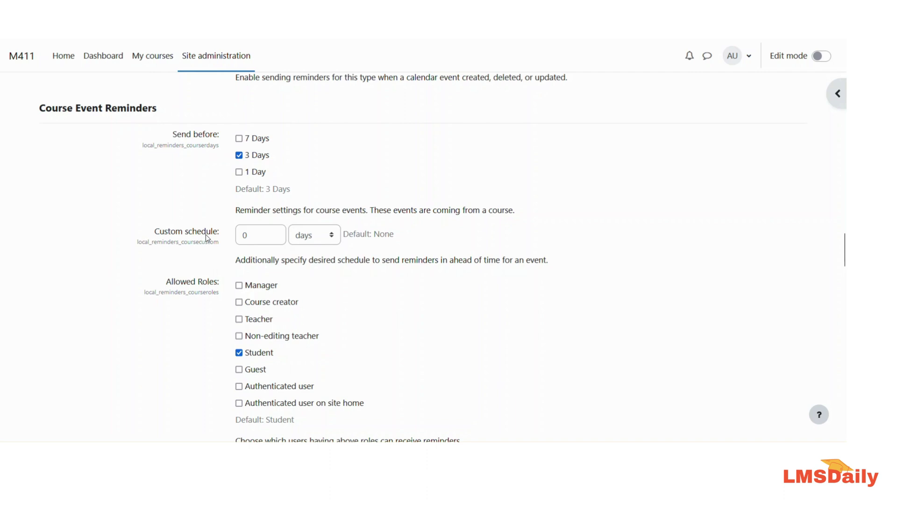
scroll(206, 234, "down", 2)
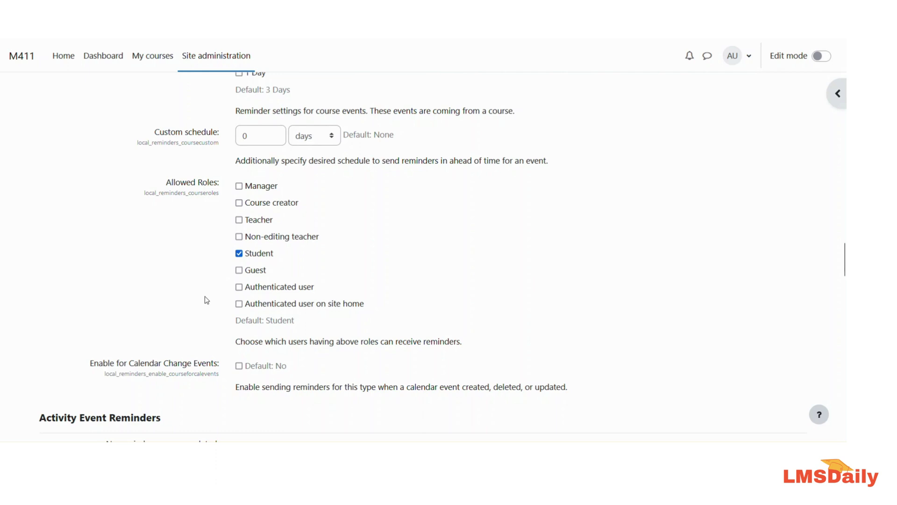
scroll(207, 299, "down", 4)
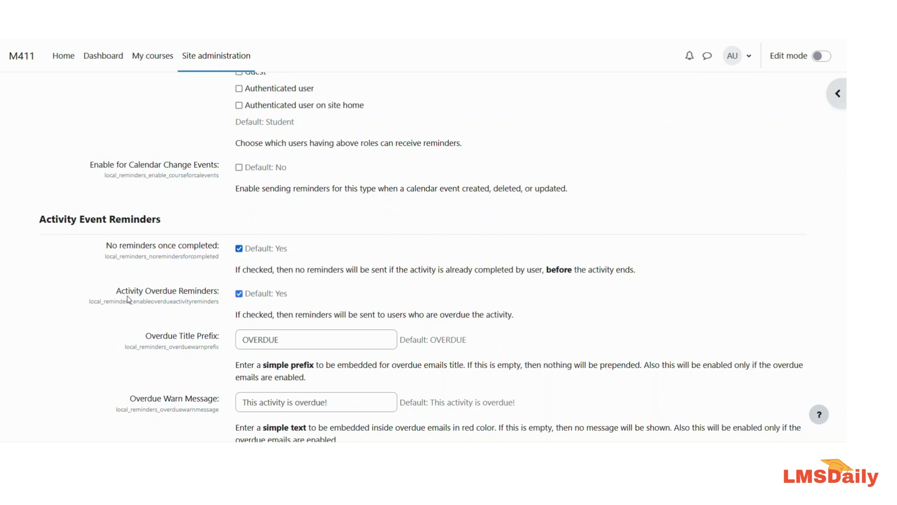
scroll(128, 299, "down", 2)
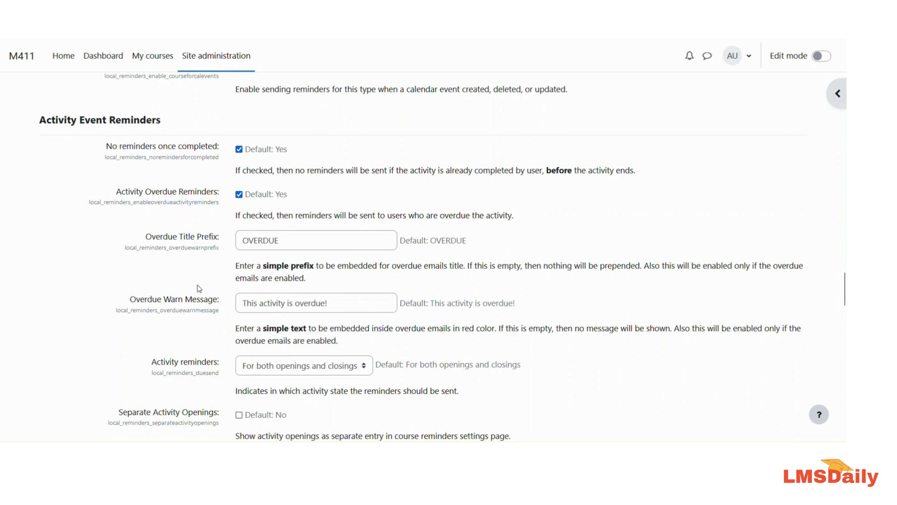
scroll(224, 302, "down", 2)
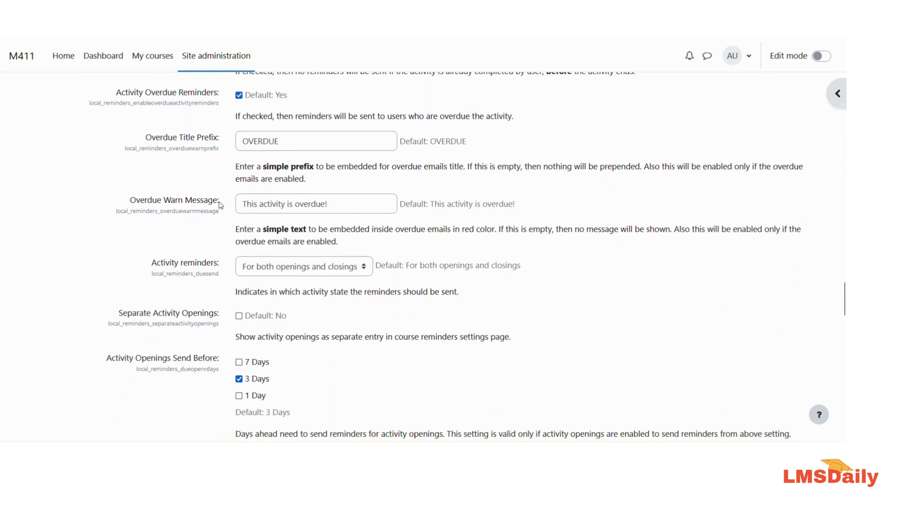
scroll(209, 263, "down", 2)
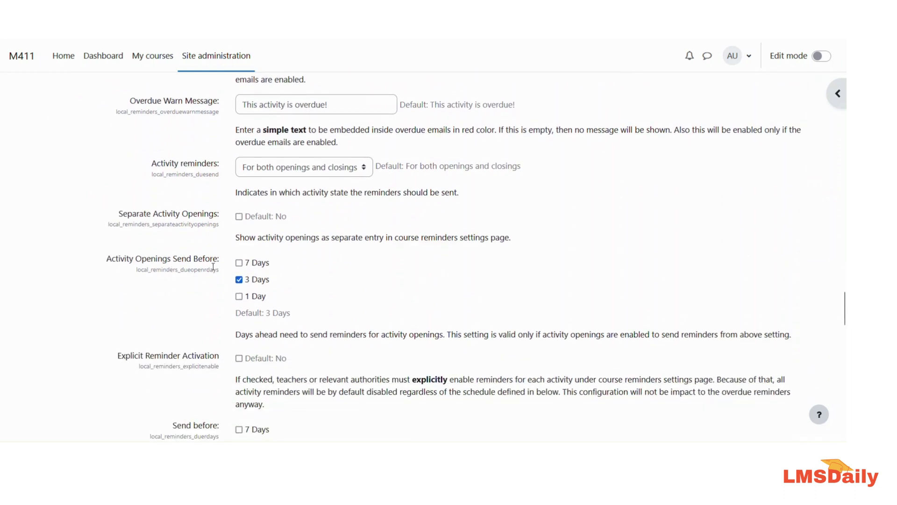
scroll(221, 270, "down", 2)
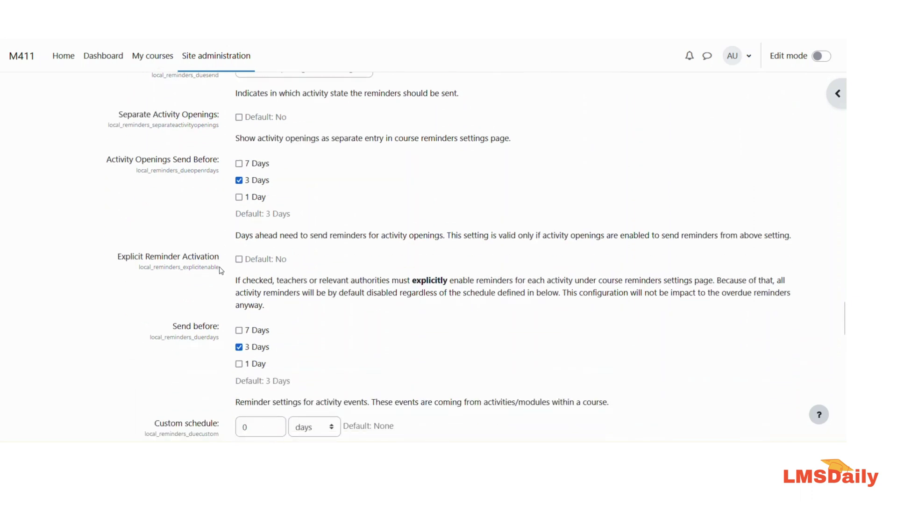
scroll(221, 270, "down", 4)
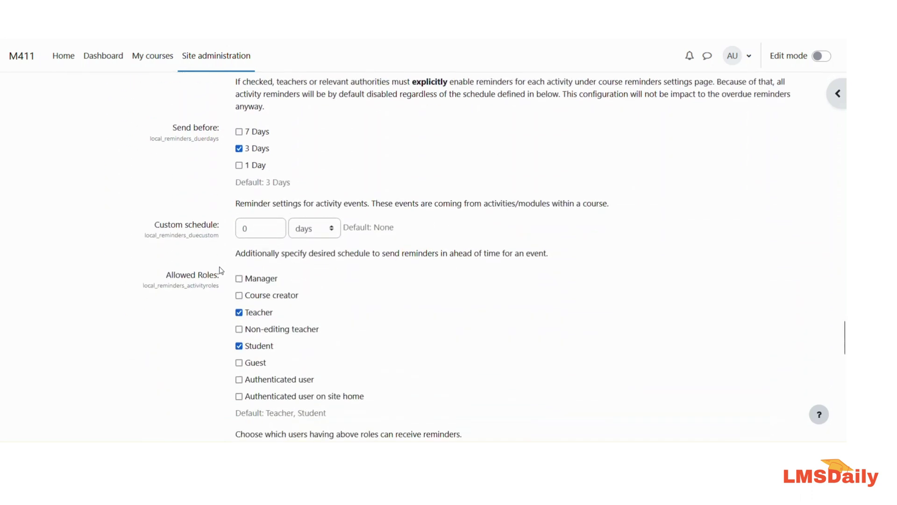
scroll(224, 286, "down", 2)
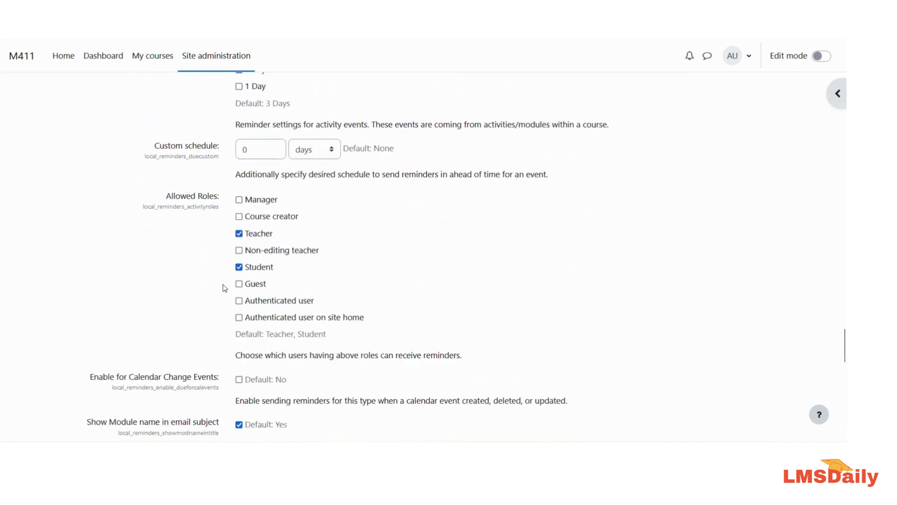
scroll(225, 288, "down", 4)
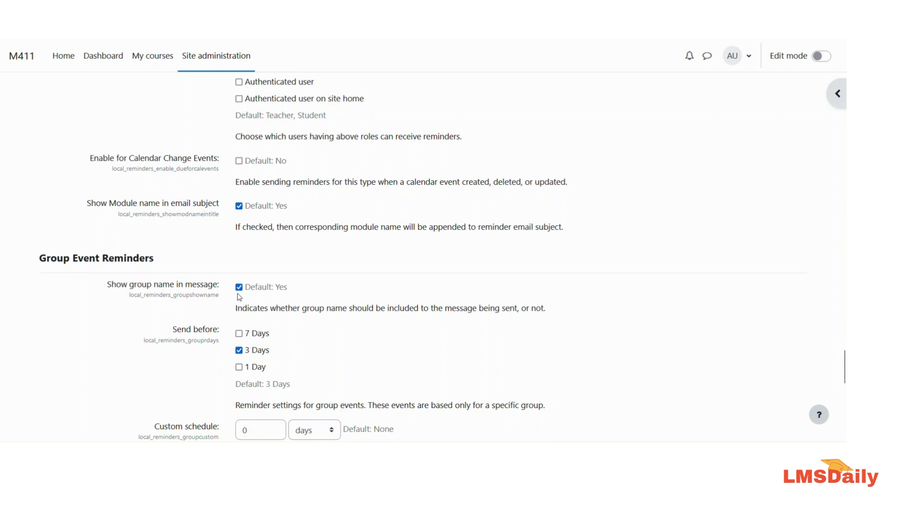
scroll(239, 296, "down", 4)
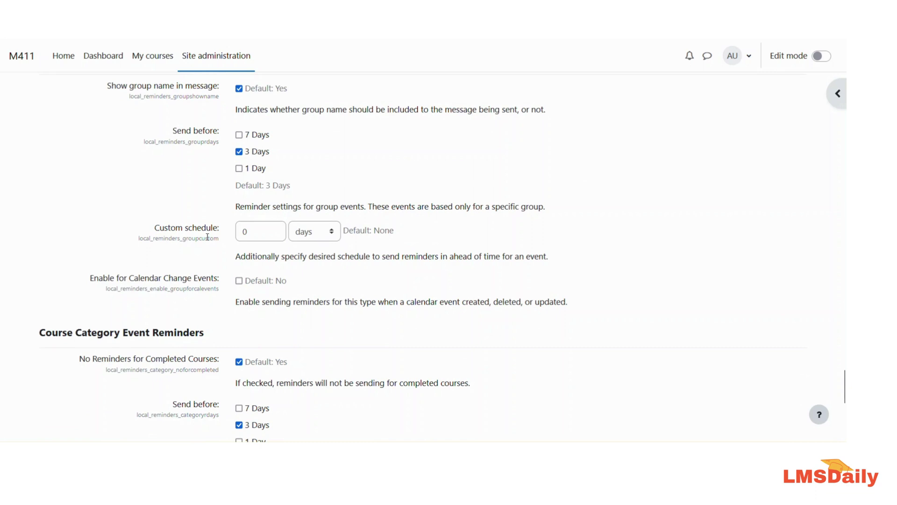
scroll(208, 237, "down", 2)
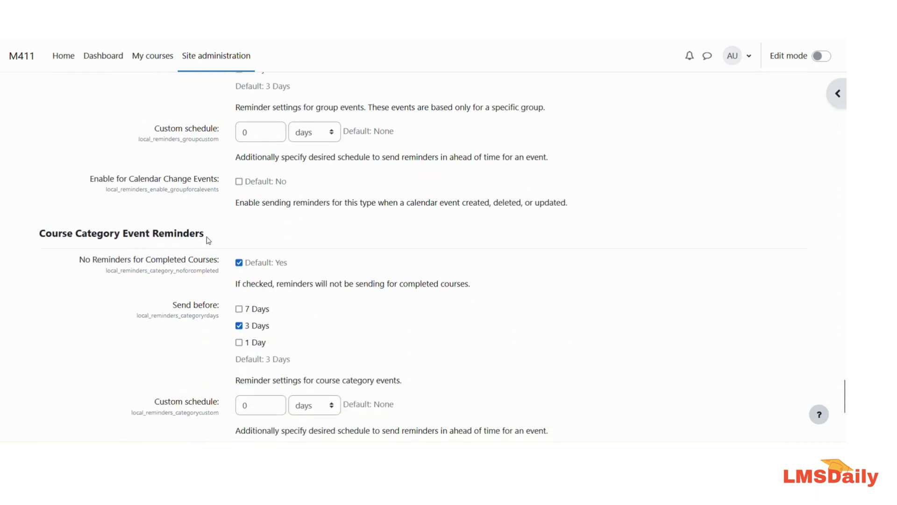
scroll(209, 240, "down", 2)
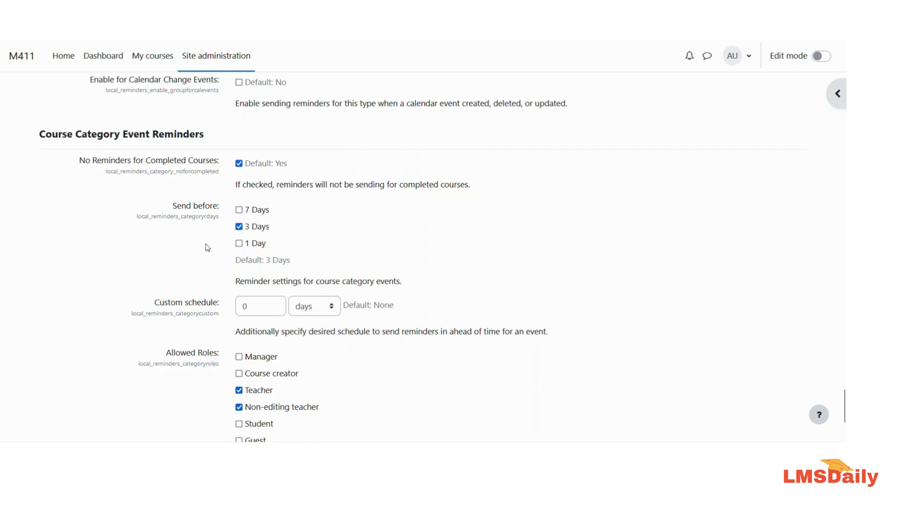
scroll(207, 247, "down", 2)
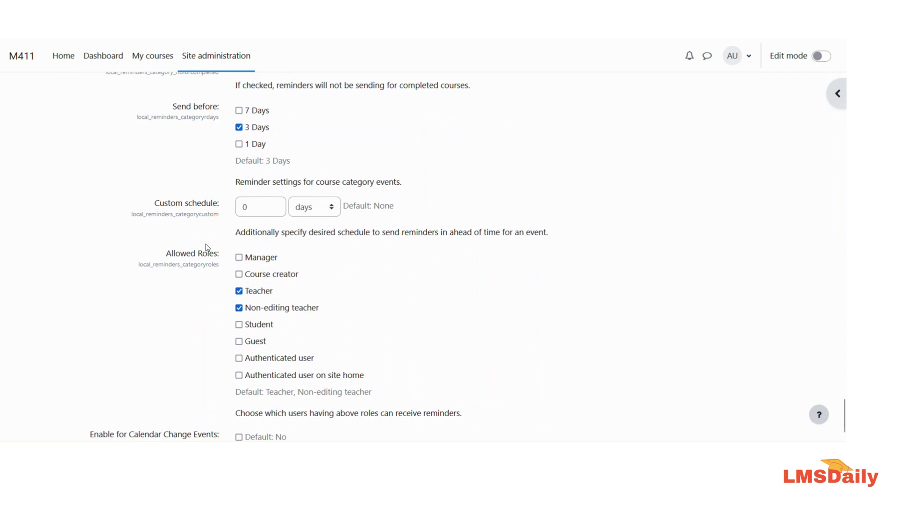
scroll(207, 247, "down", 2)
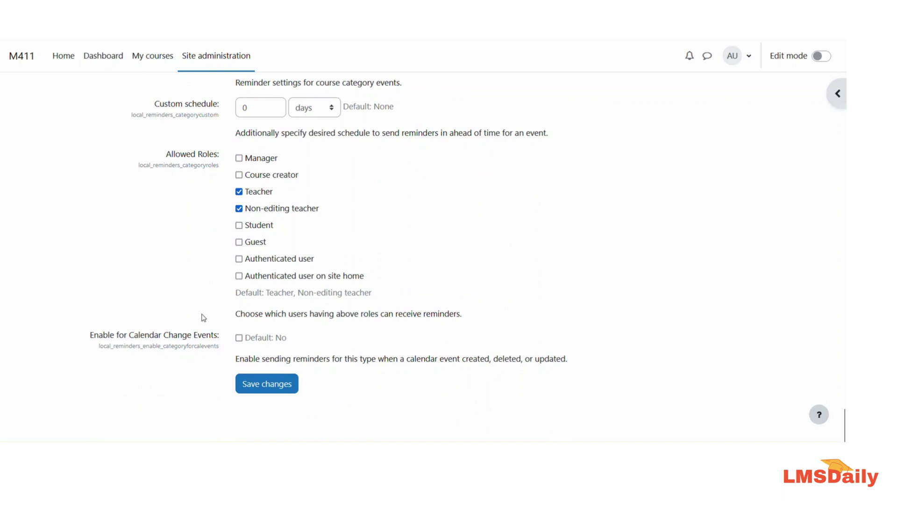
Save the Reminders settings with the plugin enabled and all defaults kept.
left_click(263, 390)
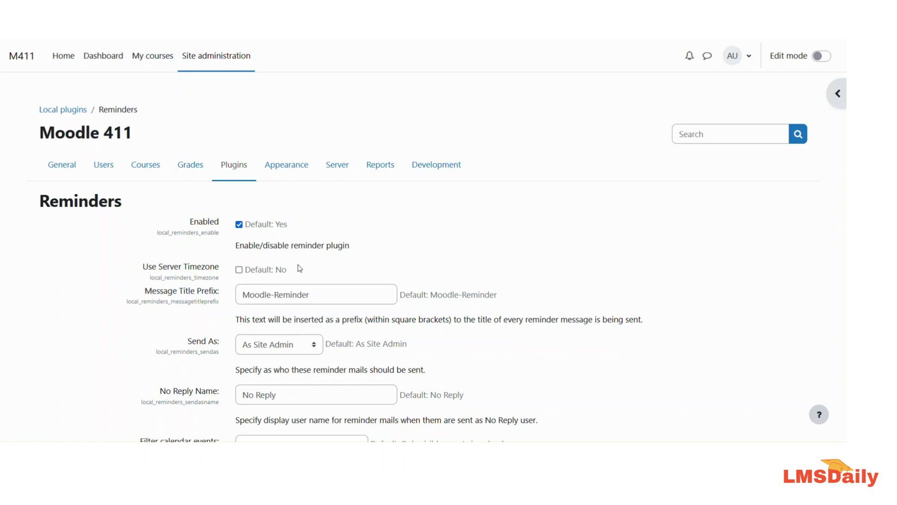
scroll(300, 269, "down", 20)
scroll(299, 268, "down", 6)
scroll(300, 268, "up", 2)
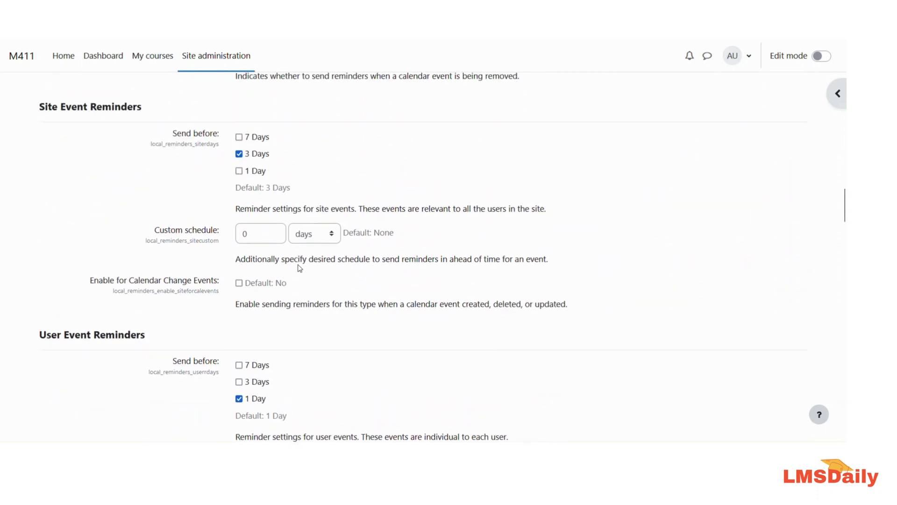